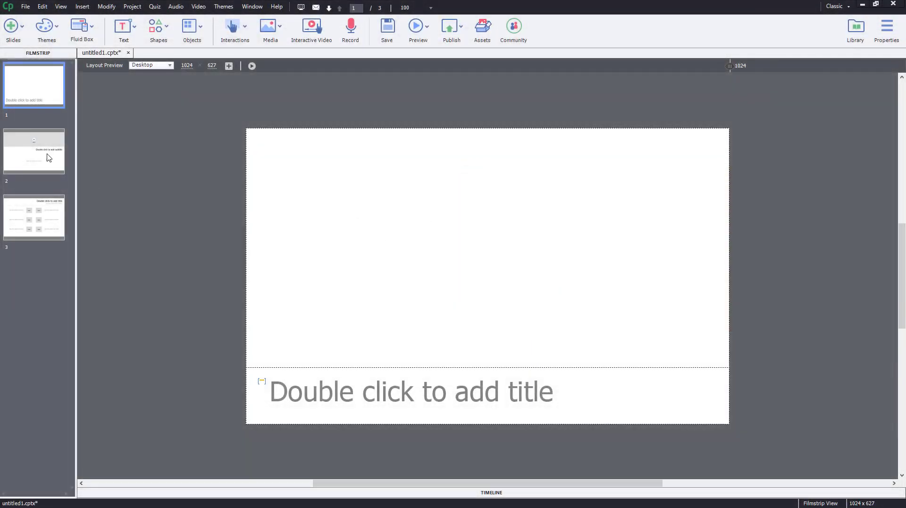
# Review the layouts of project slides 1–3, ending on the title slide
pyautogui.click(48, 157)
pyautogui.click(50, 215)
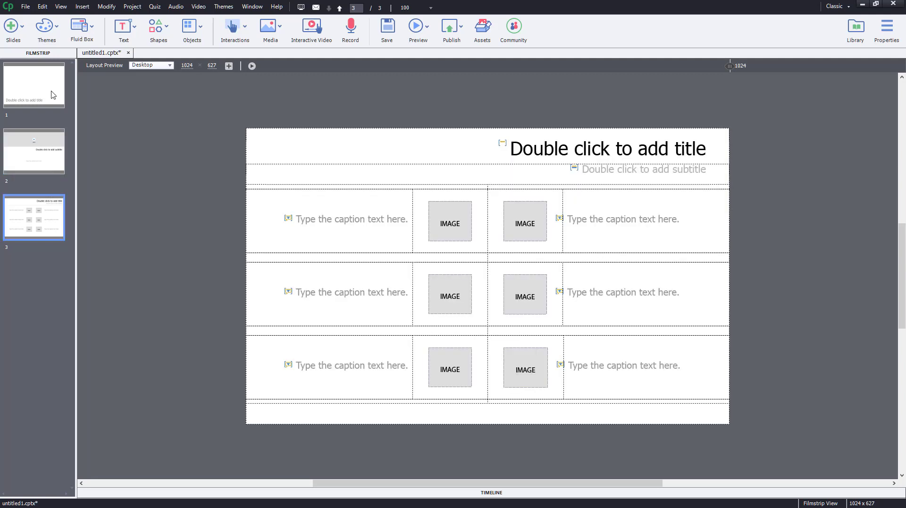
pyautogui.click(53, 94)
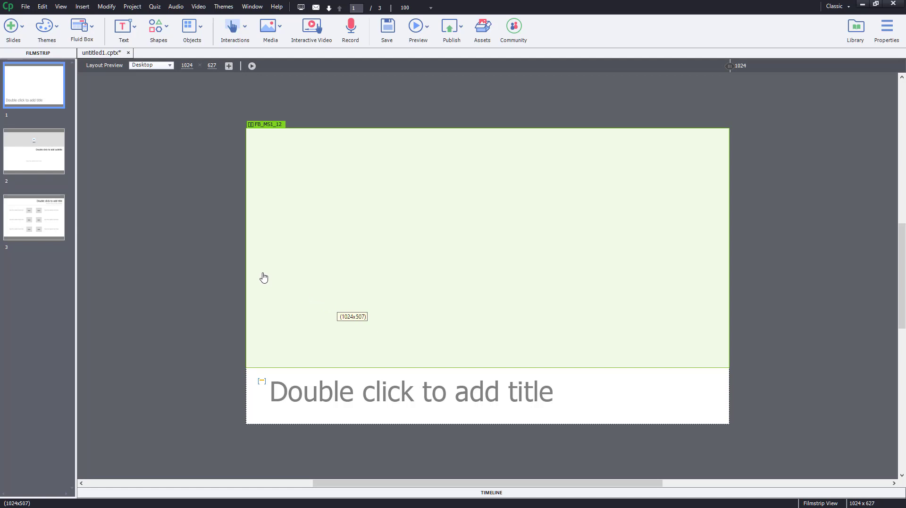
pyautogui.click(47, 161)
pyautogui.click(50, 97)
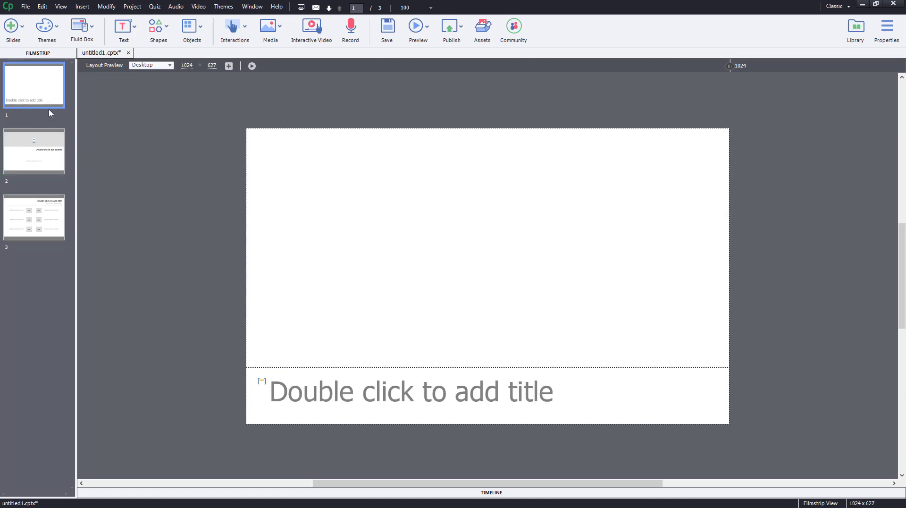
# Switch to Master Slide View, browse the Title, Blank and Content 01 layouts, and select the Pearl main master
pyautogui.click(883, 32)
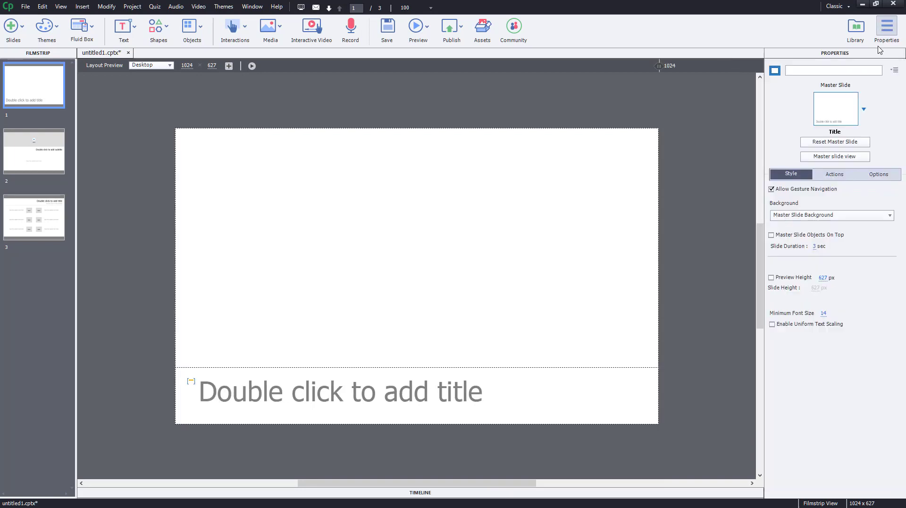
pyautogui.click(827, 158)
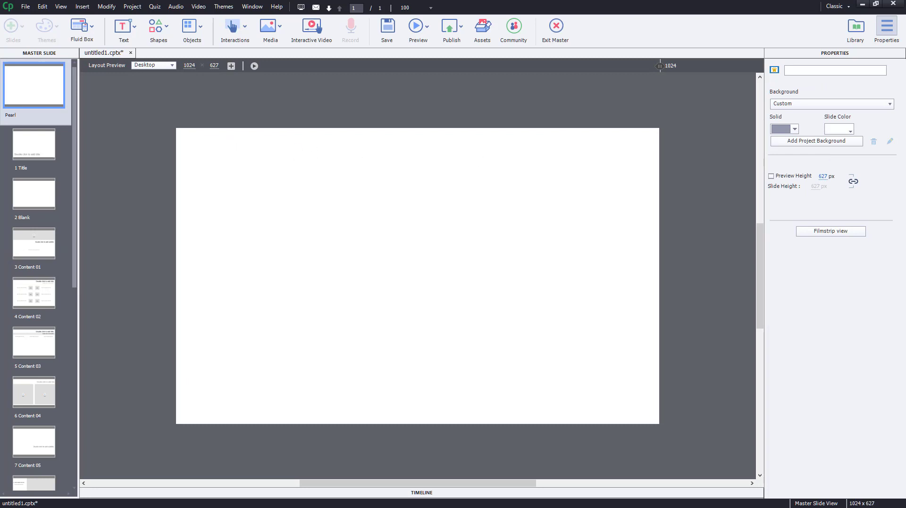
pyautogui.click(47, 153)
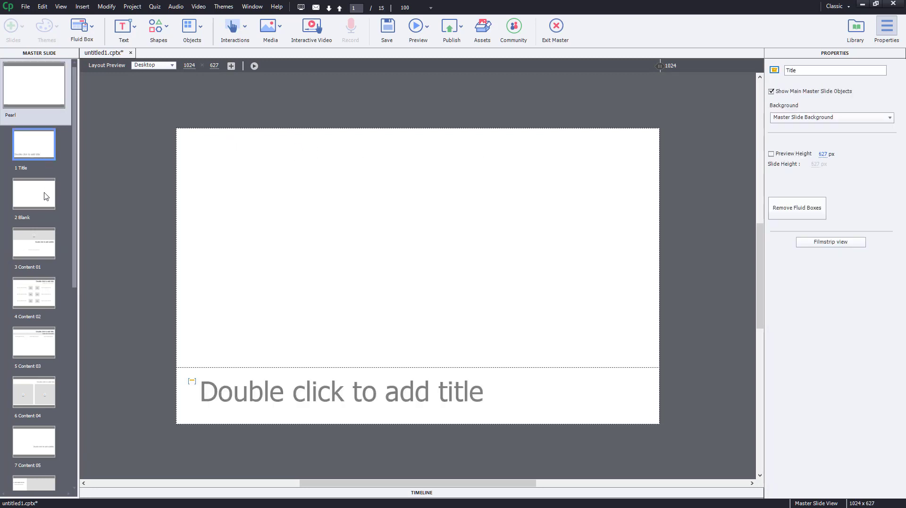
pyautogui.click(43, 193)
pyautogui.click(43, 245)
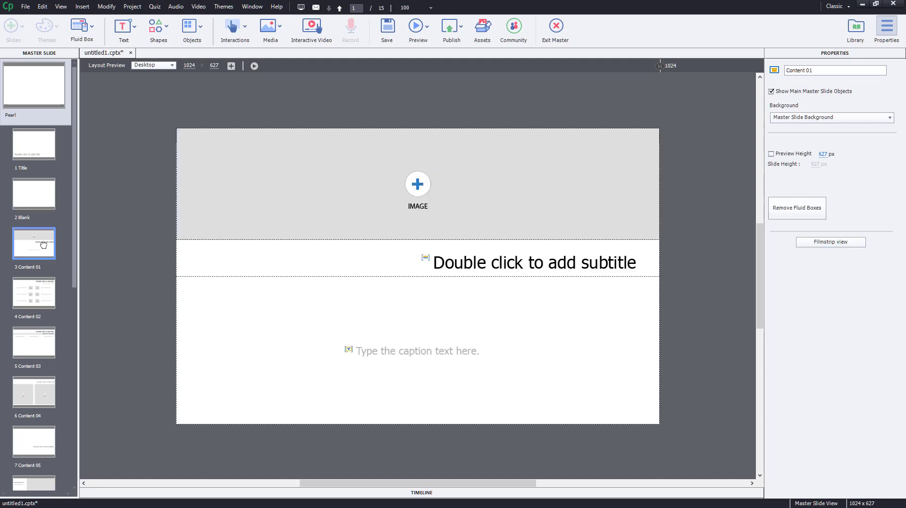
pyautogui.click(28, 92)
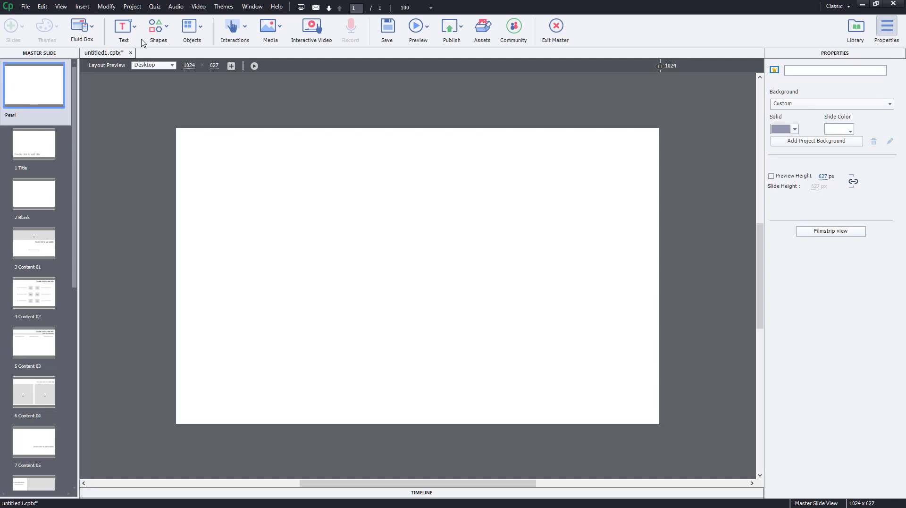
# Add a text caption to the Pearl main master reading 'TutorTube'
pyautogui.click(125, 28)
pyautogui.click(192, 112)
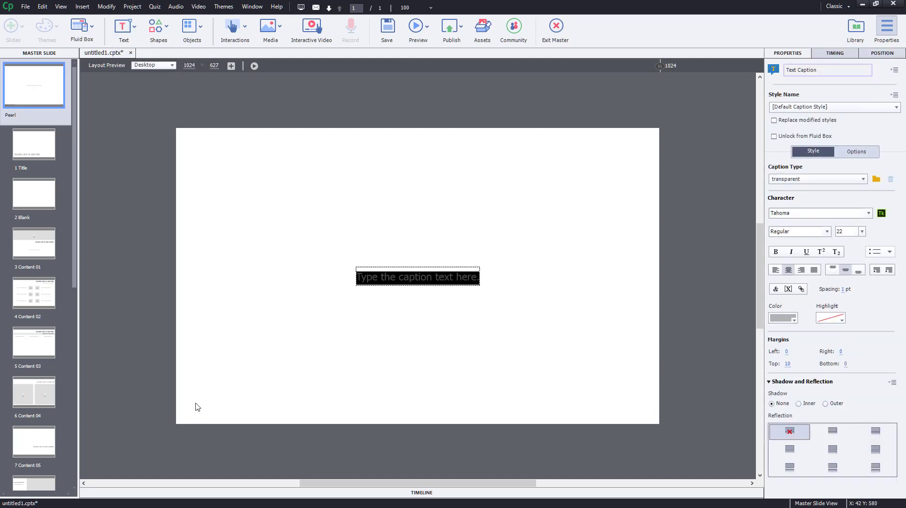
pyautogui.doubleClick(389, 278)
pyautogui.tripleClick(390, 278)
pyautogui.write('TutorTube')
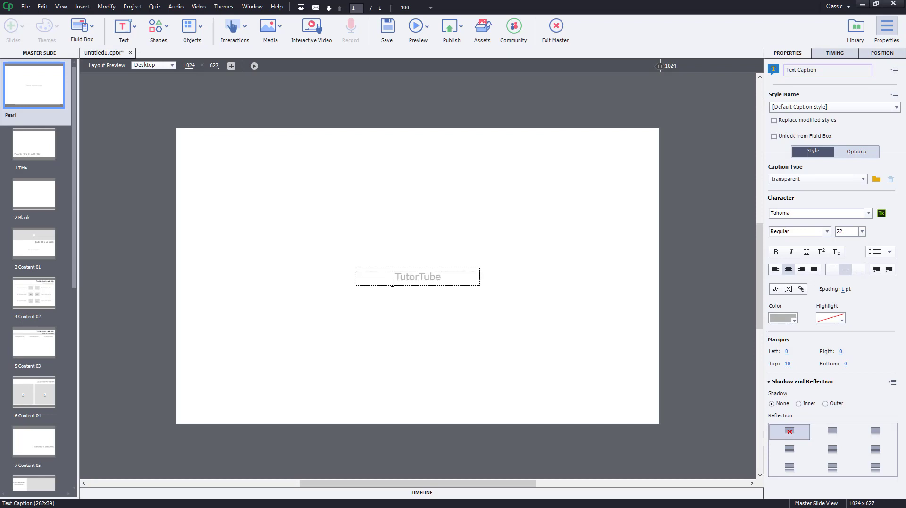
# Make the TutorTube caption text black and move it to the bottom-left corner
pyautogui.doubleClick(438, 277)
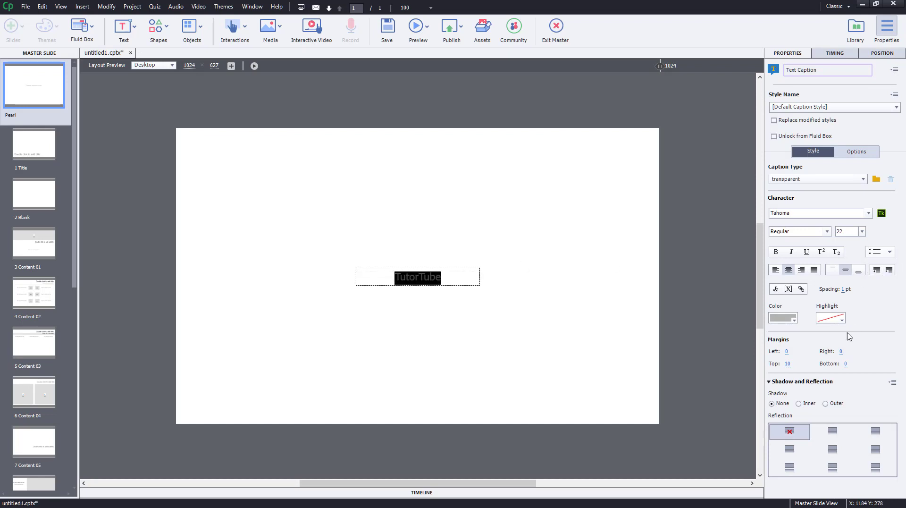
pyautogui.click(787, 319)
pyautogui.click(638, 359)
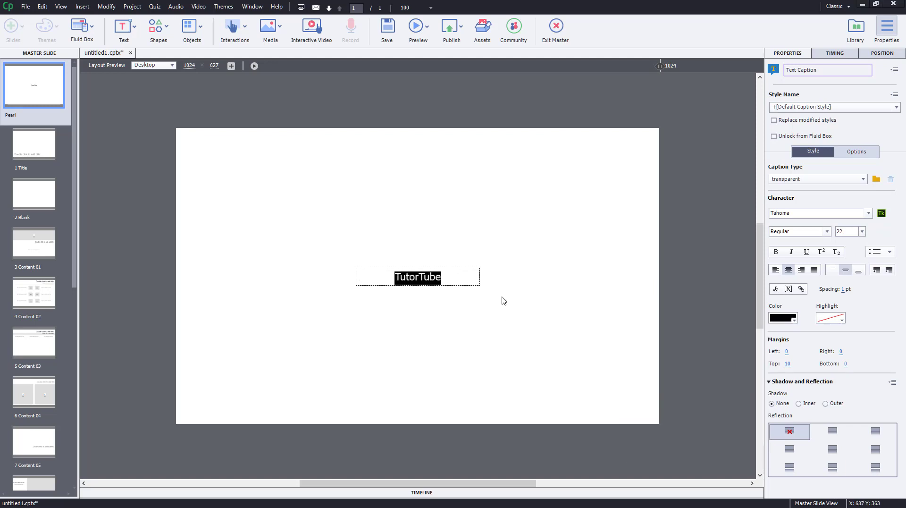
pyautogui.click(503, 300)
pyautogui.click(437, 280)
pyautogui.moveTo(435, 278); pyautogui.dragTo(258, 409)
# Check the TutorTube footer on the Title, Blank, Content 01 and Content 02 layouts, then return to Filmstrip view
pyautogui.click(540, 275)
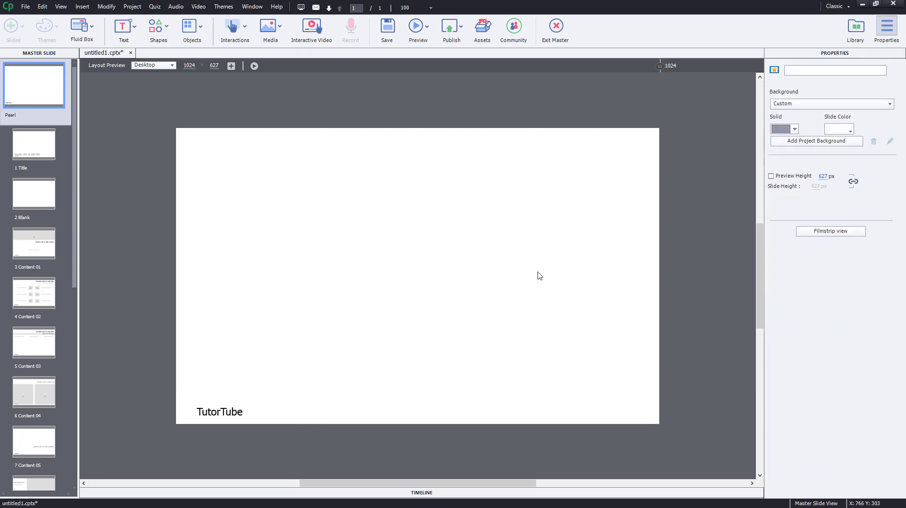
pyautogui.click(50, 145)
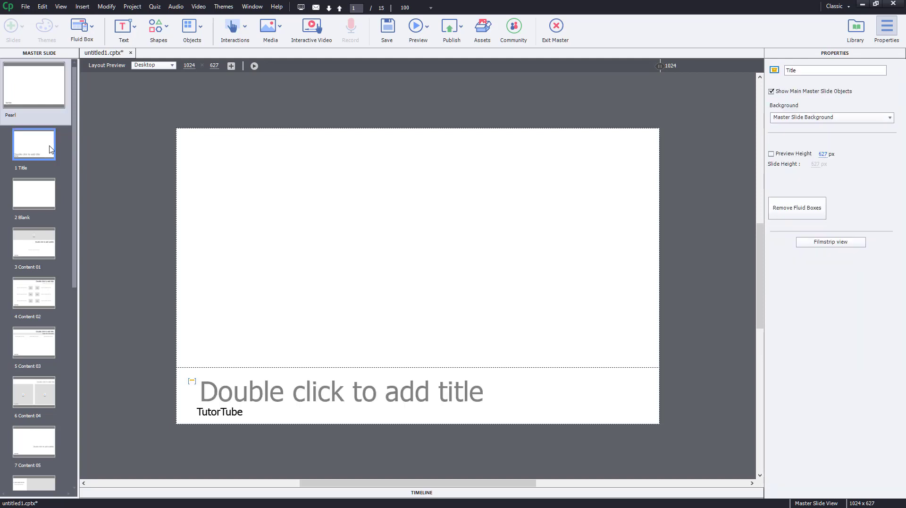
pyautogui.click(48, 203)
pyautogui.click(44, 251)
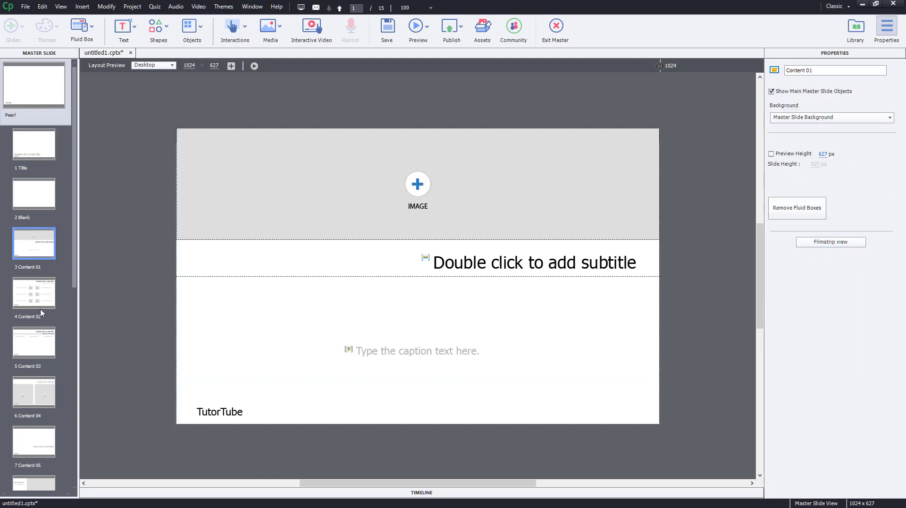
pyautogui.click(44, 312)
pyautogui.click(47, 206)
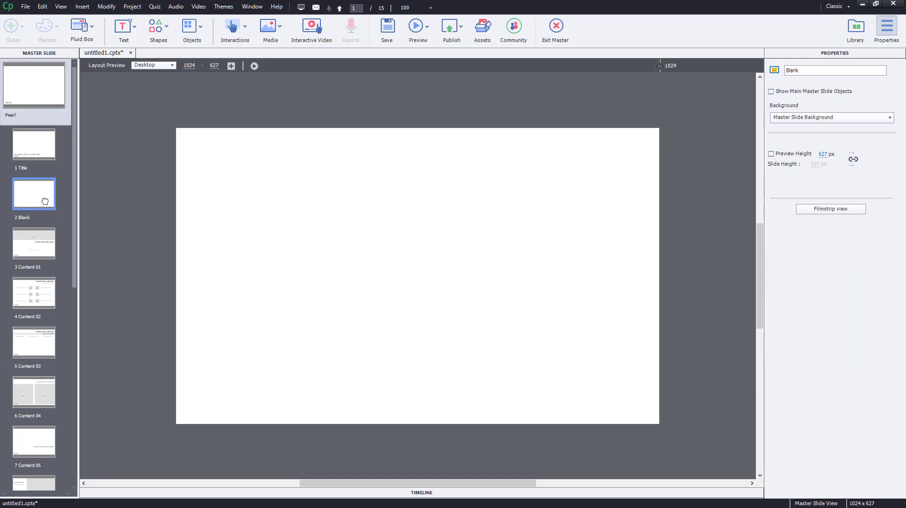
pyautogui.click(43, 291)
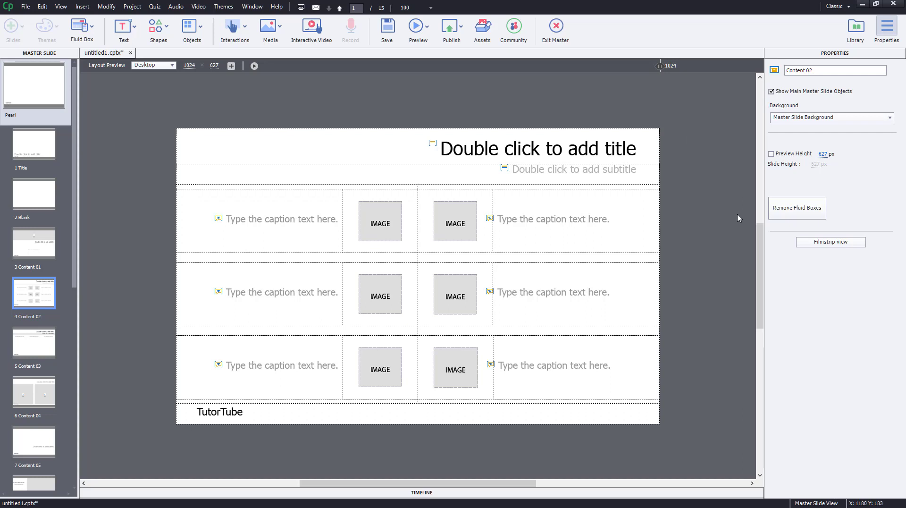
pyautogui.click(844, 242)
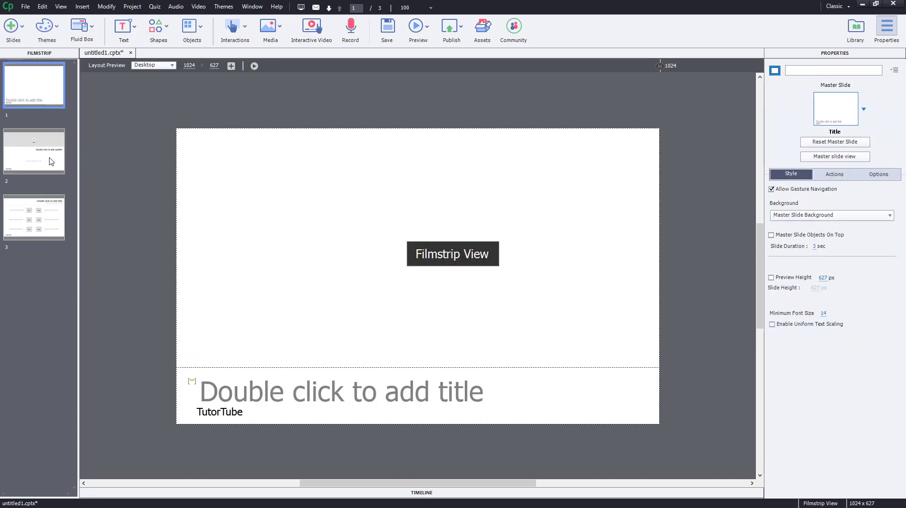
# Check the TutorTube footer on project slides 2 and 3, then return to slide 1
pyautogui.click(26, 169)
pyautogui.click(33, 226)
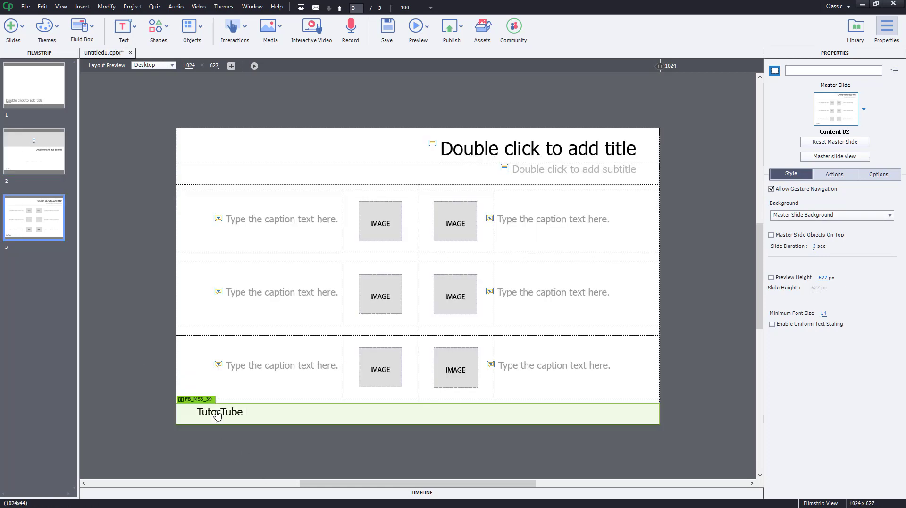
pyautogui.click(34, 151)
pyautogui.click(40, 106)
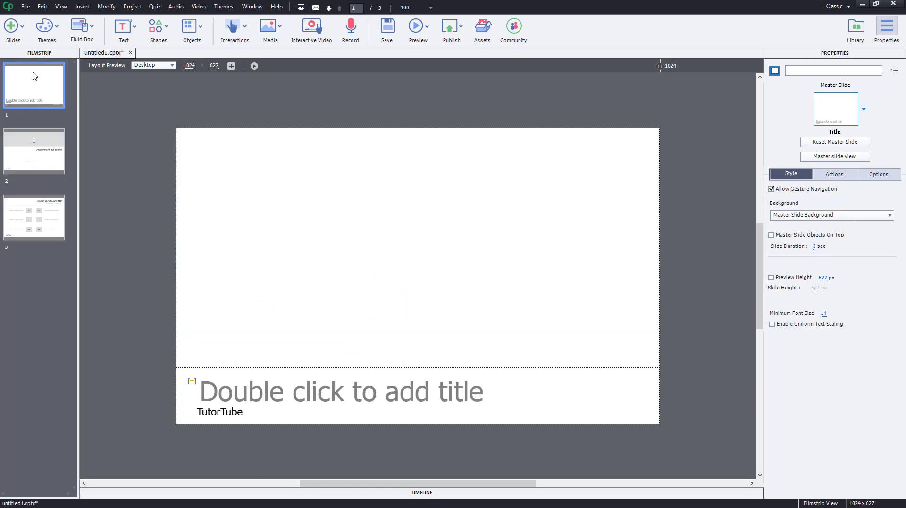
# Insert a new slide 2 with the Content 04 layout and reopen Master Slide View
pyautogui.click(14, 28)
pyautogui.click(34, 61)
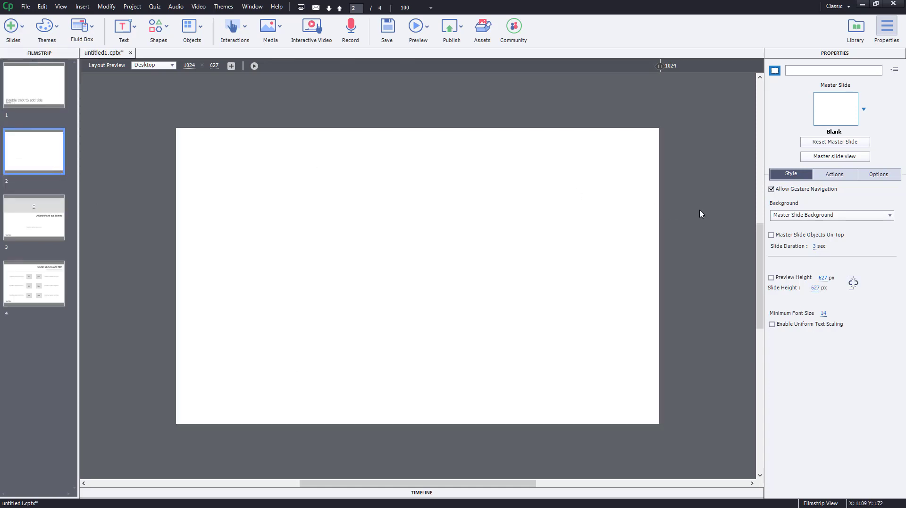
pyautogui.click(864, 113)
pyautogui.click(837, 251)
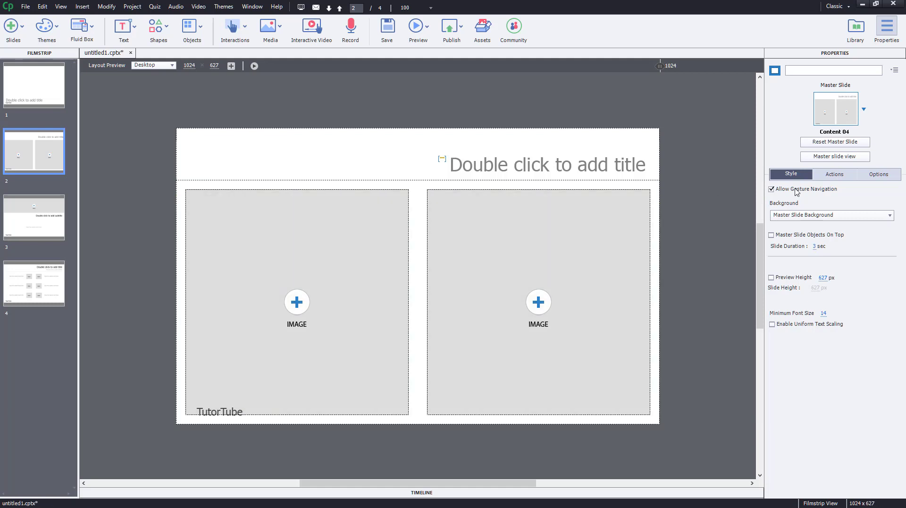
pyautogui.click(836, 158)
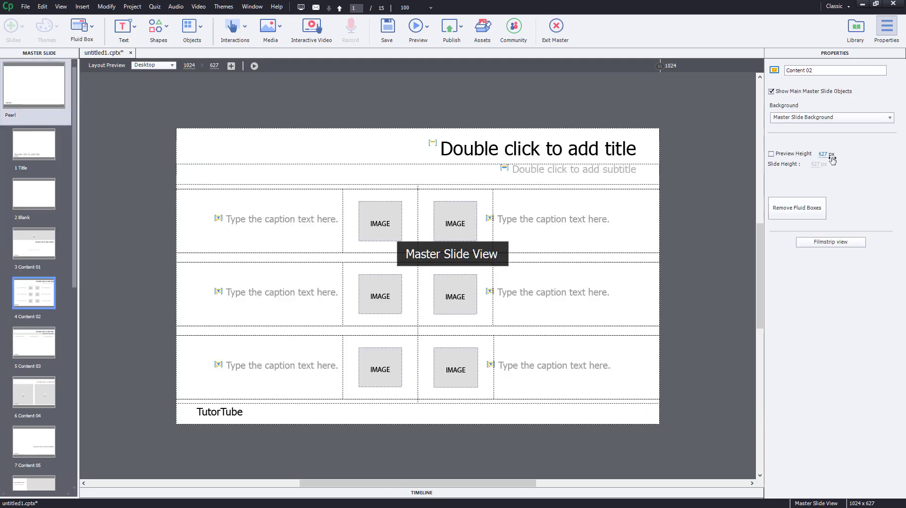
# Insert the TutorTube.png image onto the Pearl main master slide
pyautogui.click(44, 96)
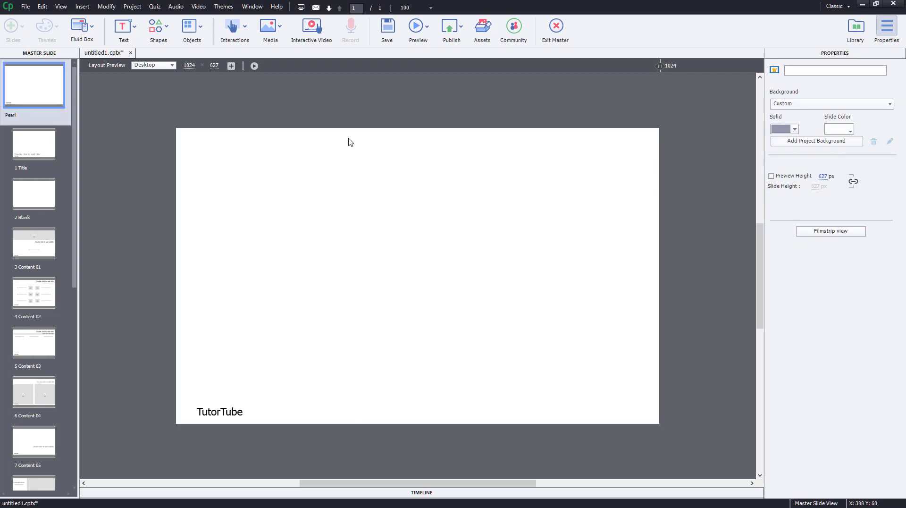
pyautogui.click(279, 29)
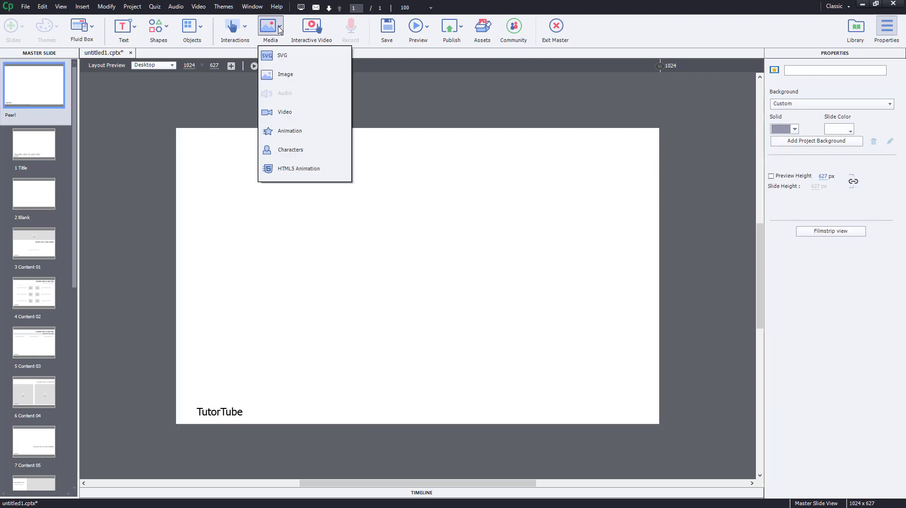
pyautogui.click(293, 74)
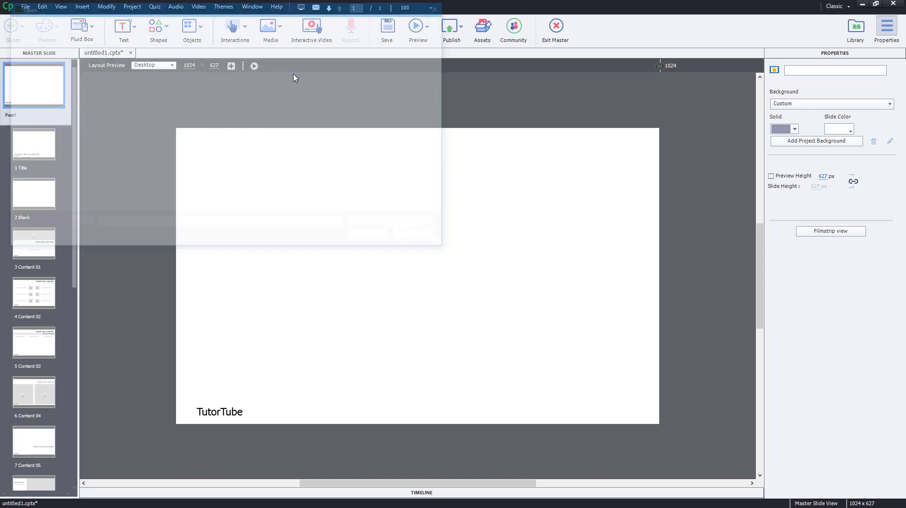
pyautogui.scroll(-3, 321, 108)
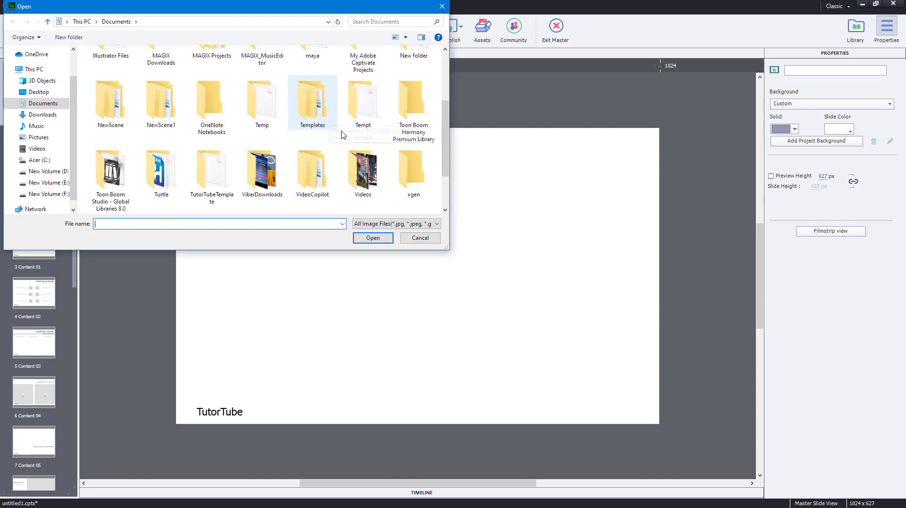
pyautogui.click(156, 182)
pyautogui.click(373, 238)
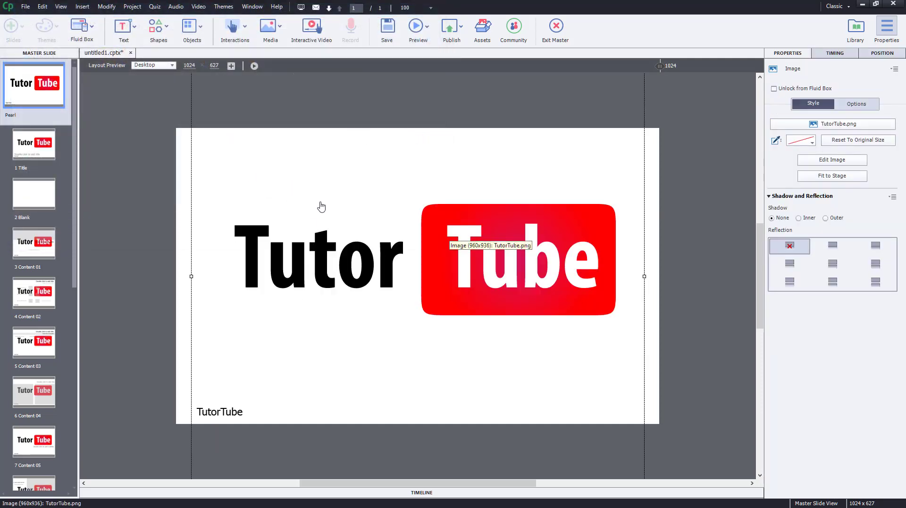
# Shrink the TutorTube logo and place it in the top-right corner
pyautogui.moveTo(560, 270); pyautogui.dragTo(608, 311)
pyautogui.moveTo(241, 96); pyautogui.dragTo(618, 160)
pyautogui.click(483, 227)
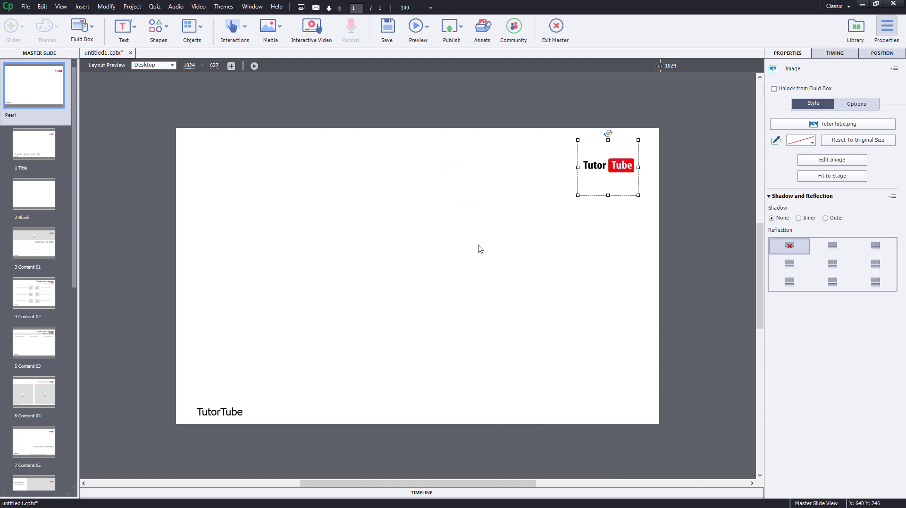
# Check the inherited logo on the Content 02, Content 01 and Title masters
pyautogui.click(26, 303)
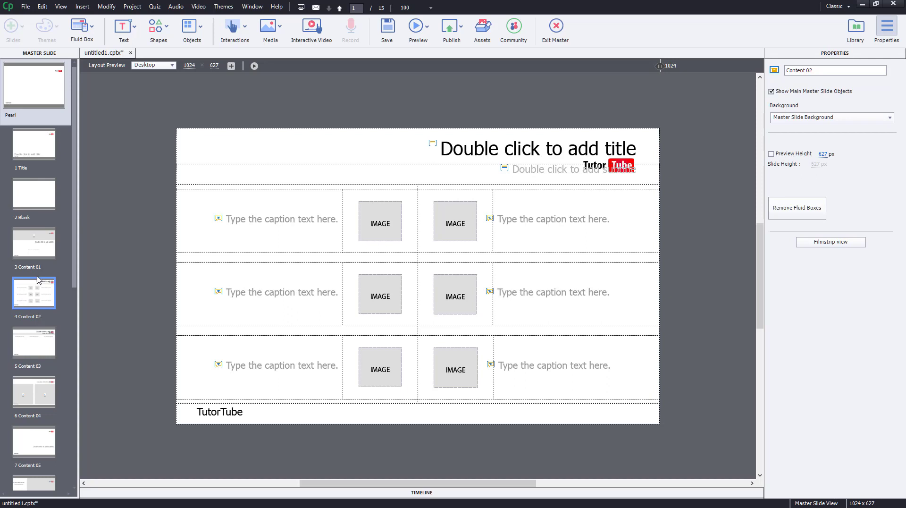
pyautogui.click(35, 249)
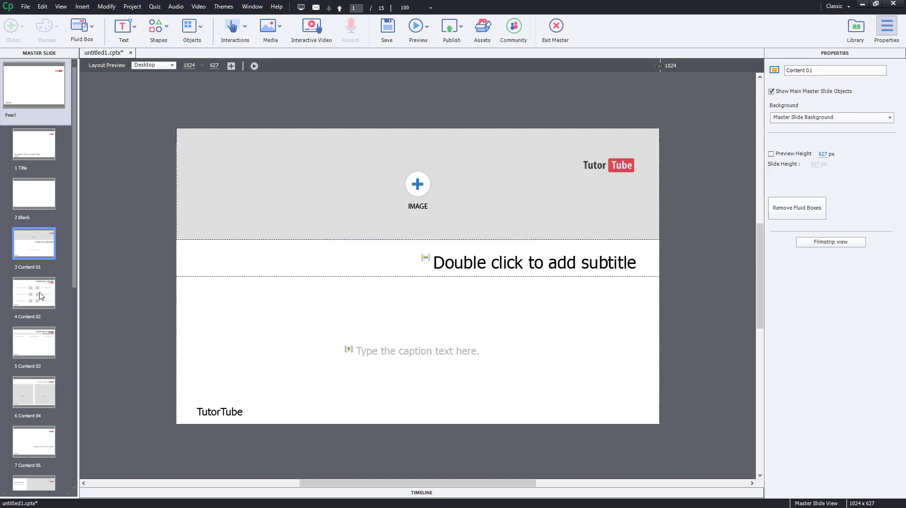
pyautogui.click(47, 152)
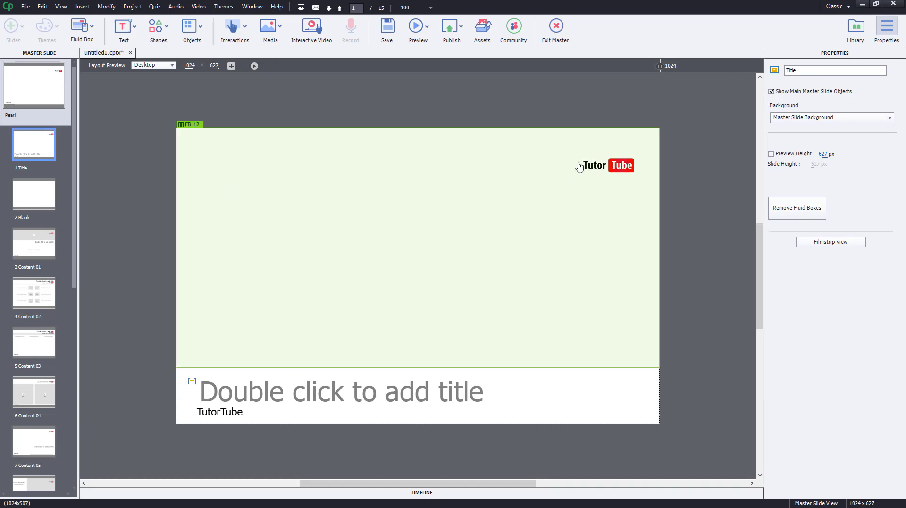
# Draw a rectangle in the Title master's upper fluid box, then return to the project slides
pyautogui.click(612, 178)
pyautogui.click(162, 37)
pyautogui.click(217, 116)
pyautogui.moveTo(202, 144); pyautogui.dragTo(337, 273)
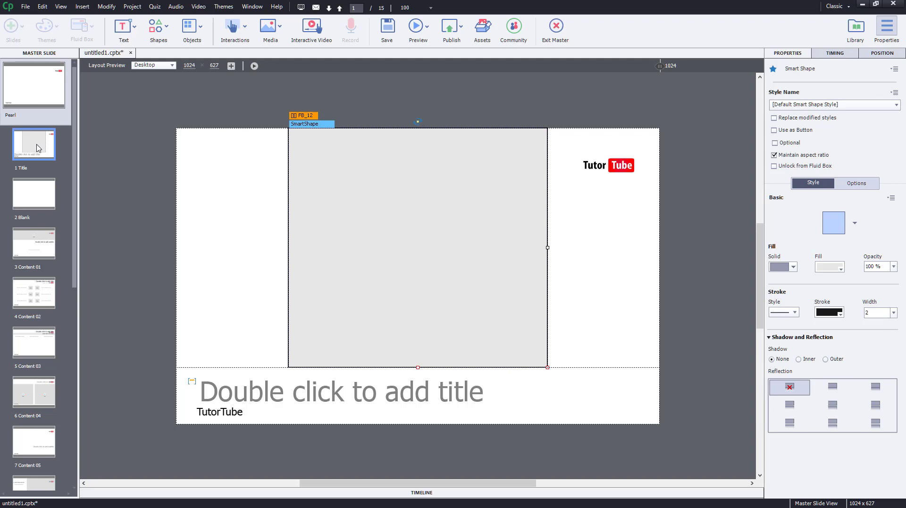
pyautogui.click(719, 165)
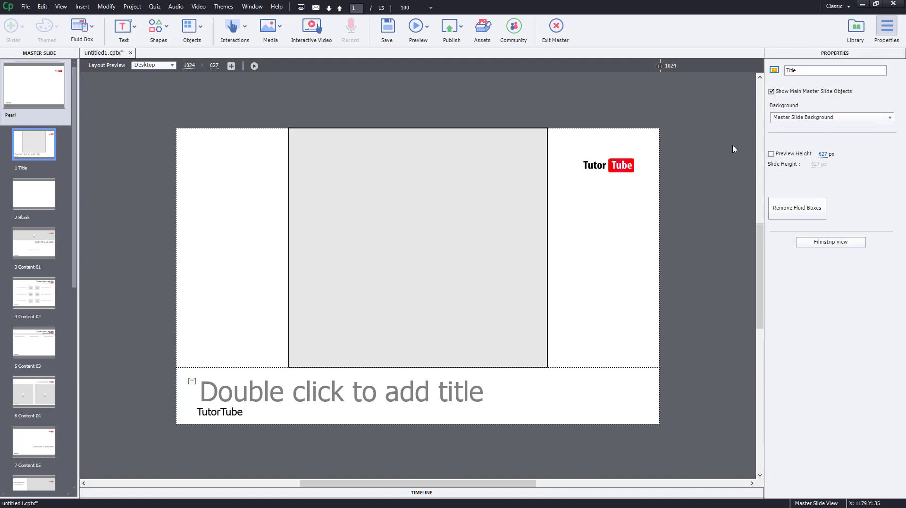
pyautogui.click(844, 244)
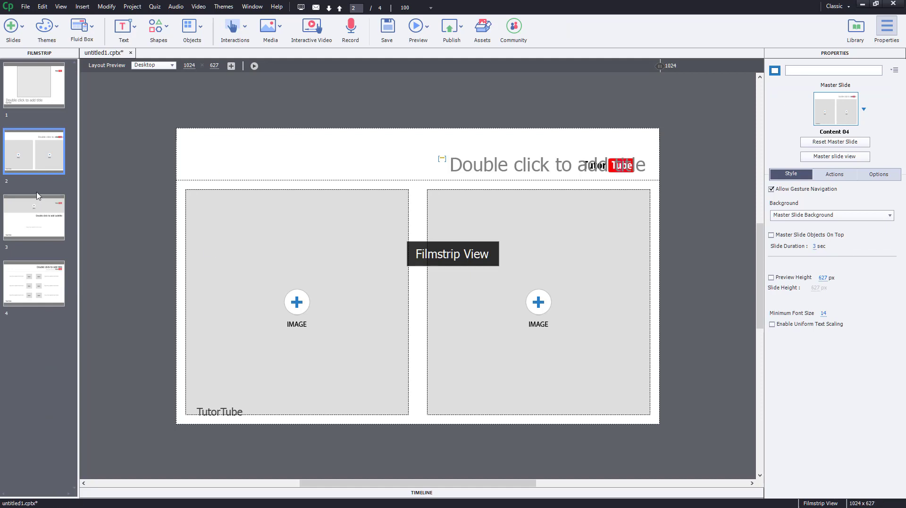
# Check the TutorTube logo and footer on project slides 1 through 4
pyautogui.click(39, 96)
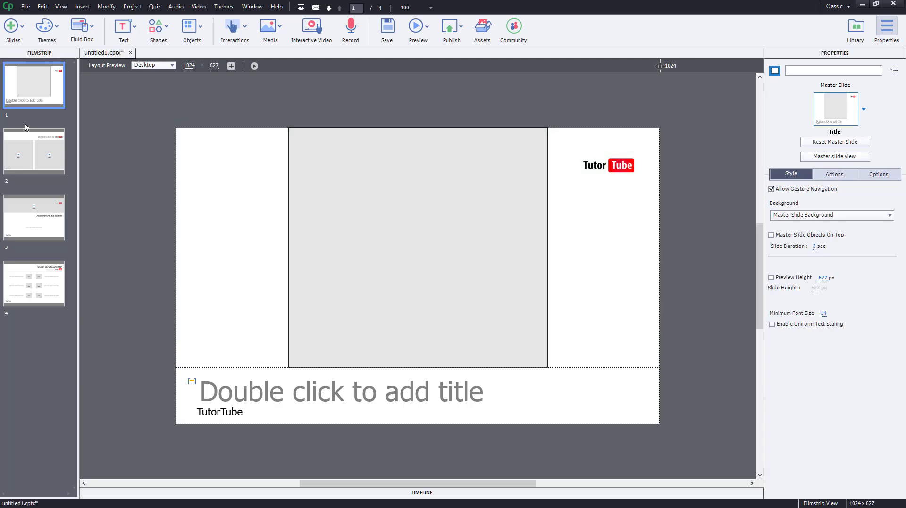
pyautogui.click(41, 146)
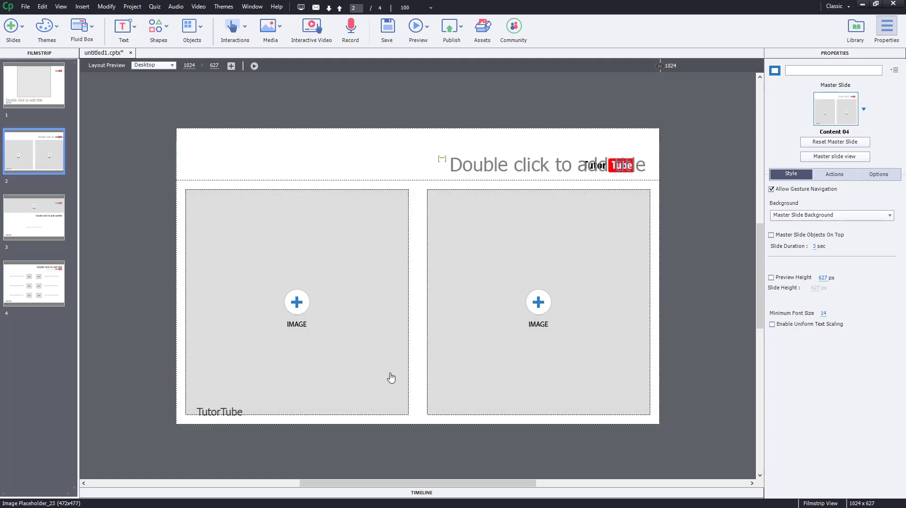
pyautogui.click(28, 224)
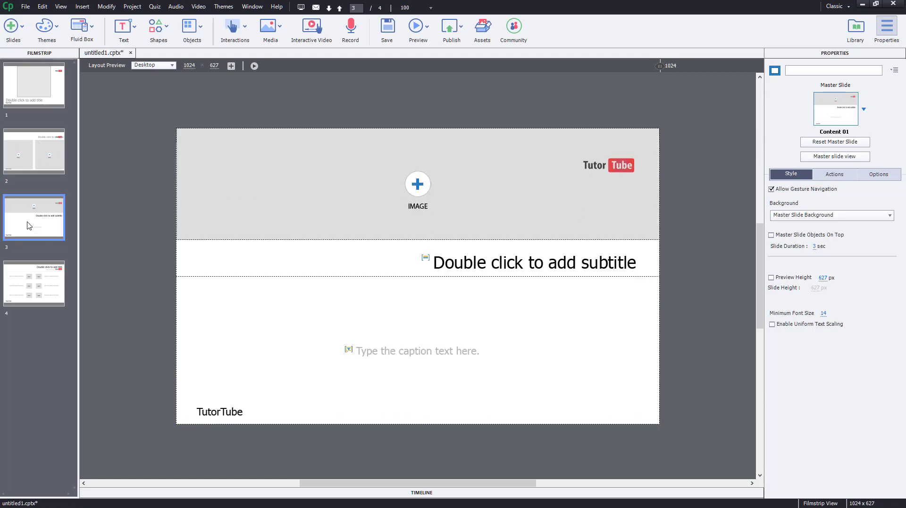
pyautogui.click(40, 282)
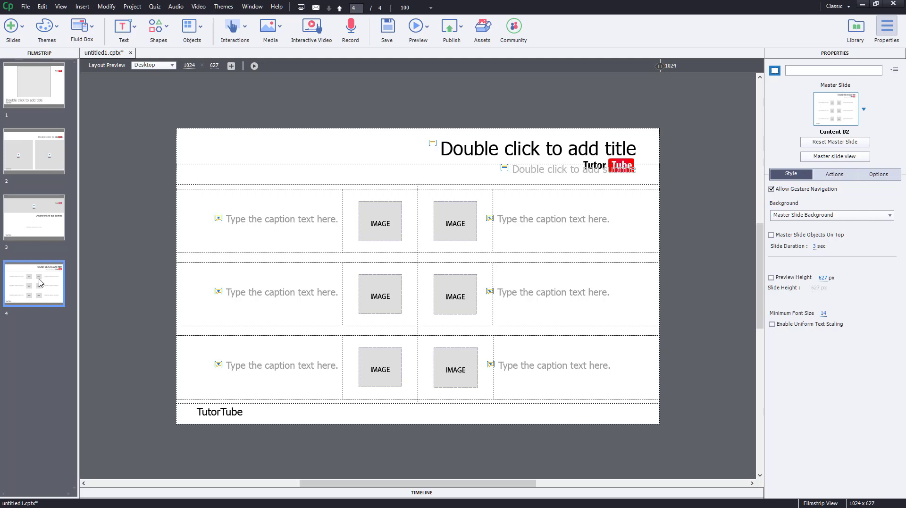
# Reset slide 1 to its Title master layout, then view slides 2 and 3
pyautogui.click(40, 93)
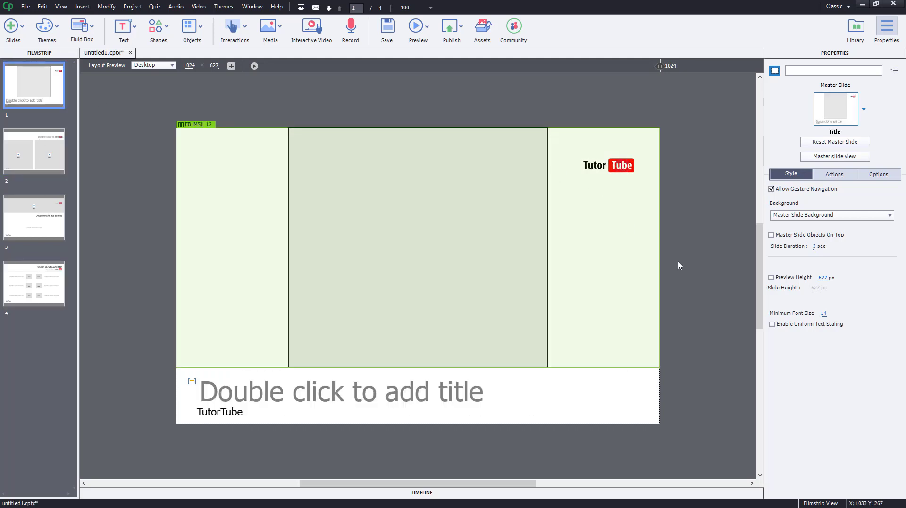
pyautogui.click(835, 142)
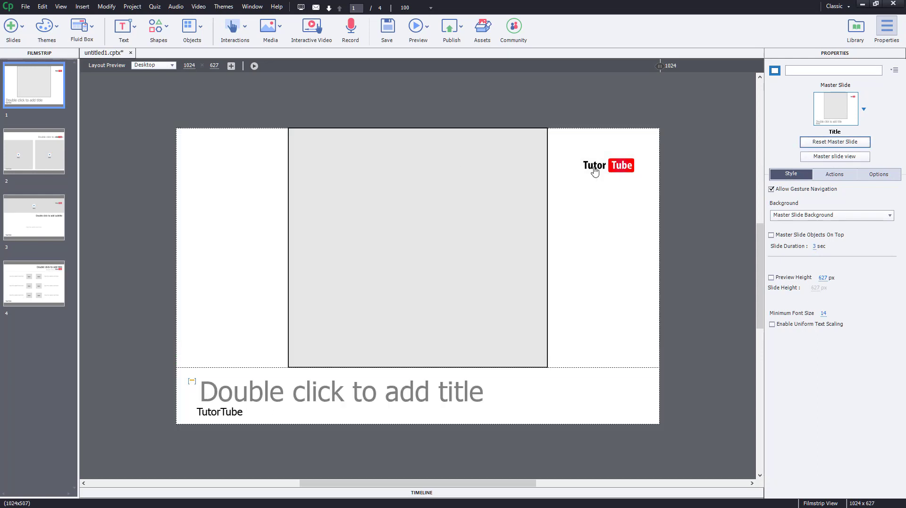
pyautogui.click(47, 155)
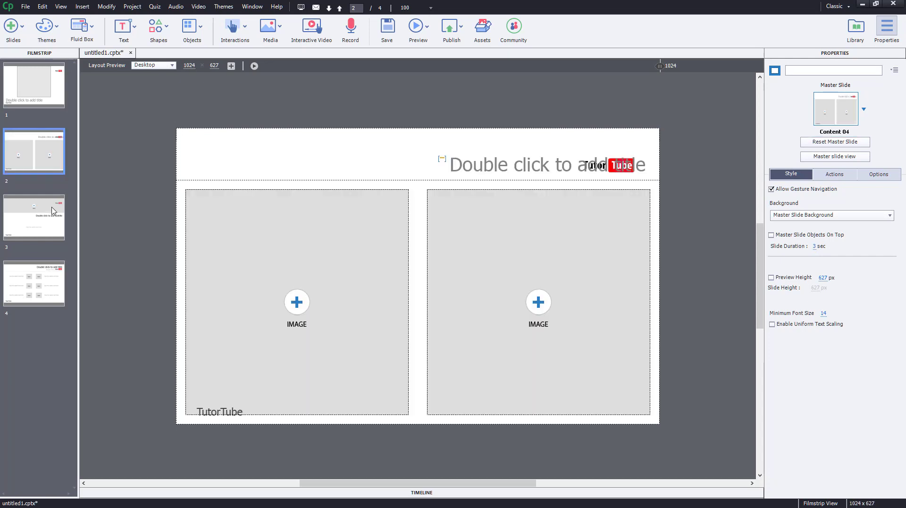
pyautogui.click(50, 209)
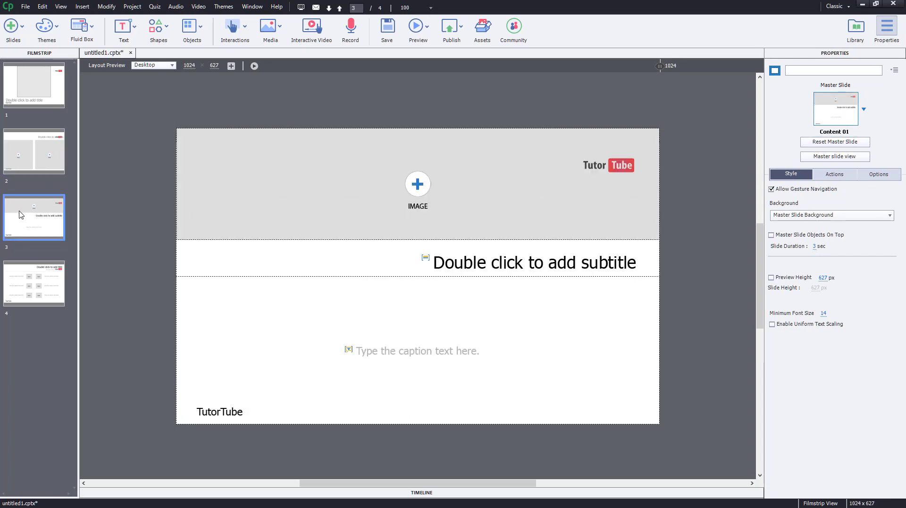